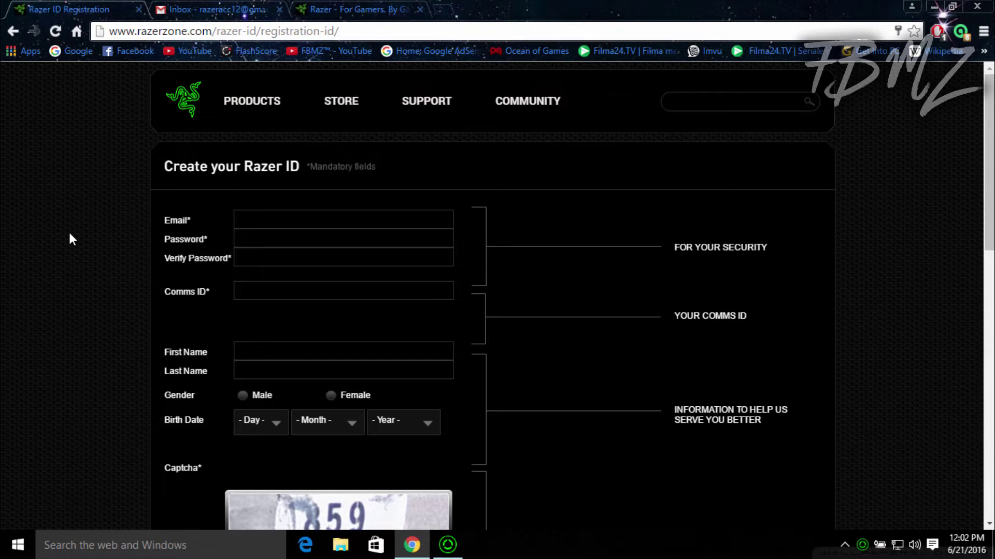
pyautogui.click(178, 8)
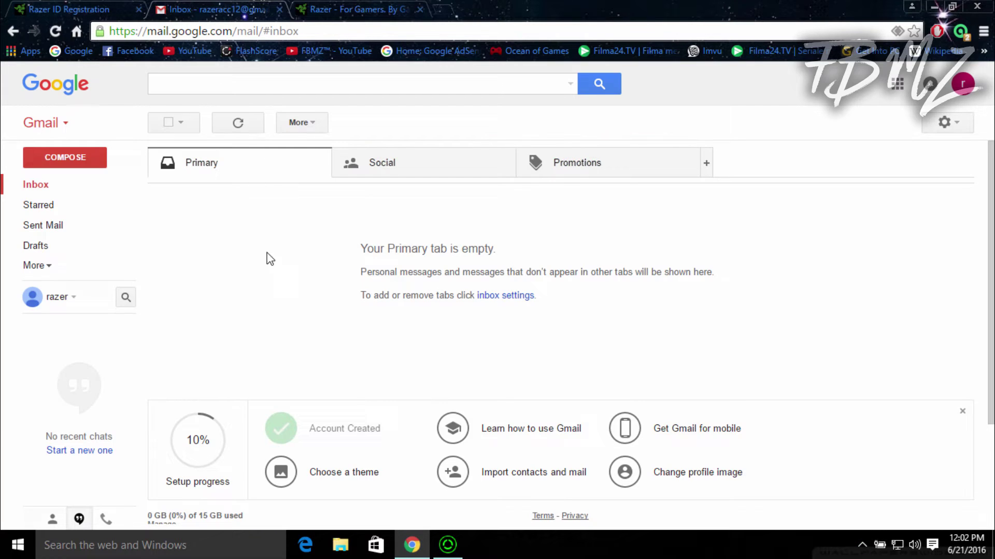
pyautogui.click(50, 7)
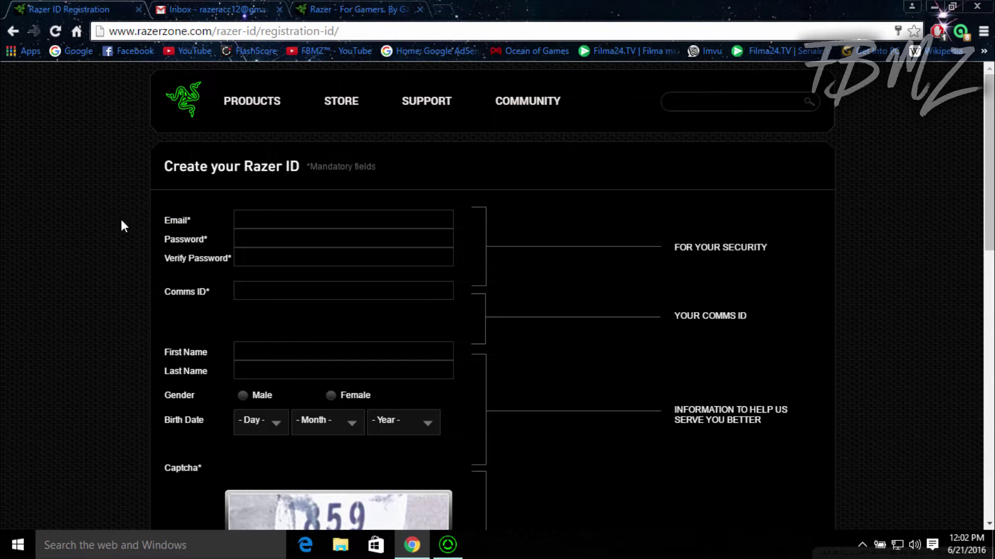
pyautogui.press('Tab')
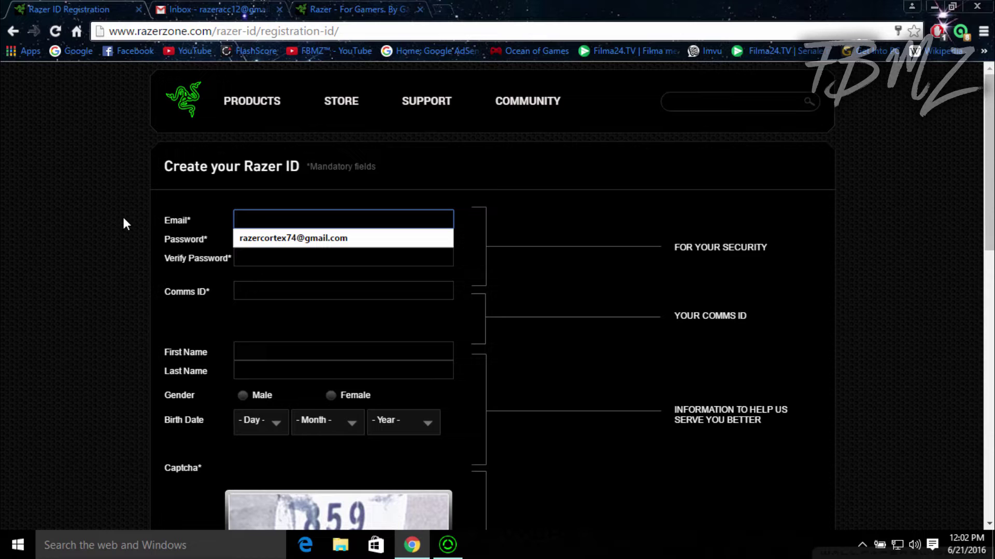
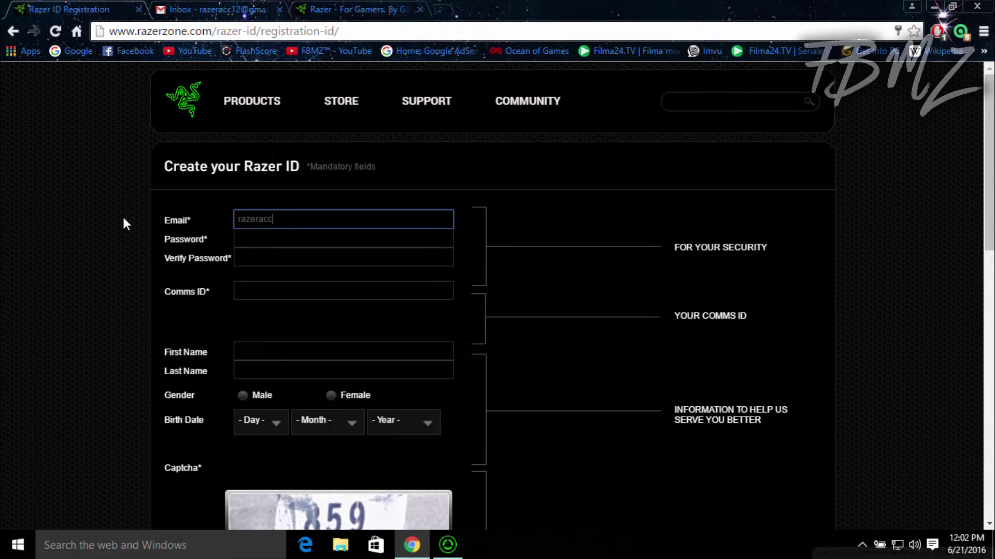
pyautogui.press('Tab')
pyautogui.write('********')
pyautogui.press('Tab')
pyautogui.write('****')
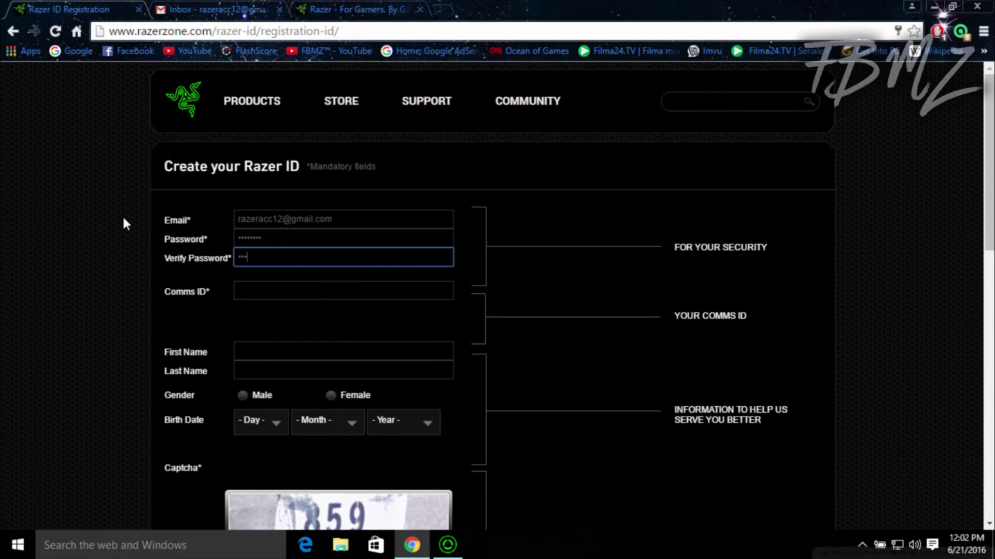
pyautogui.write('****')
# Choose the Comms ID fbmz15 after fbmz12 proves unavailable
pyautogui.press('Tab')
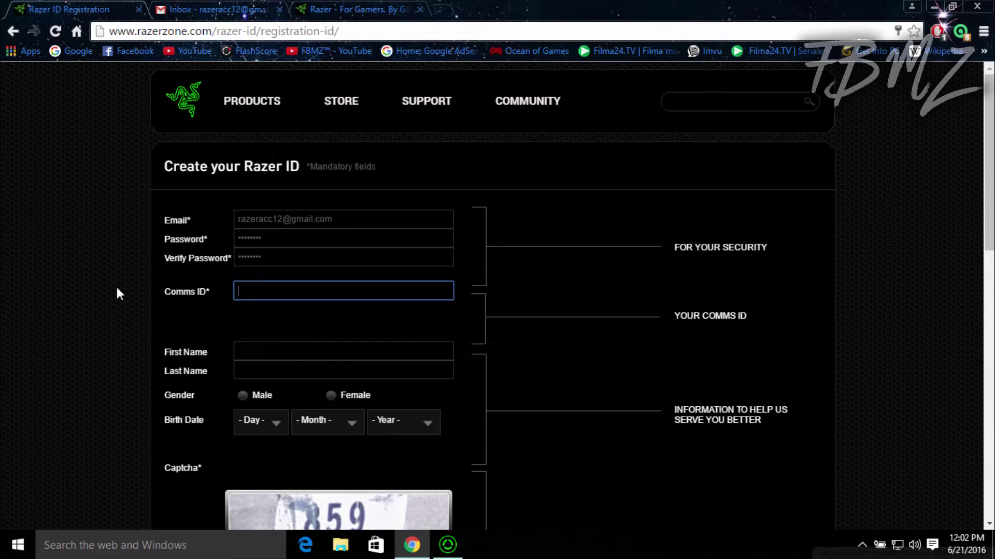
pyautogui.write('fbm')
pyautogui.write('z12')
pyautogui.press('Tab')
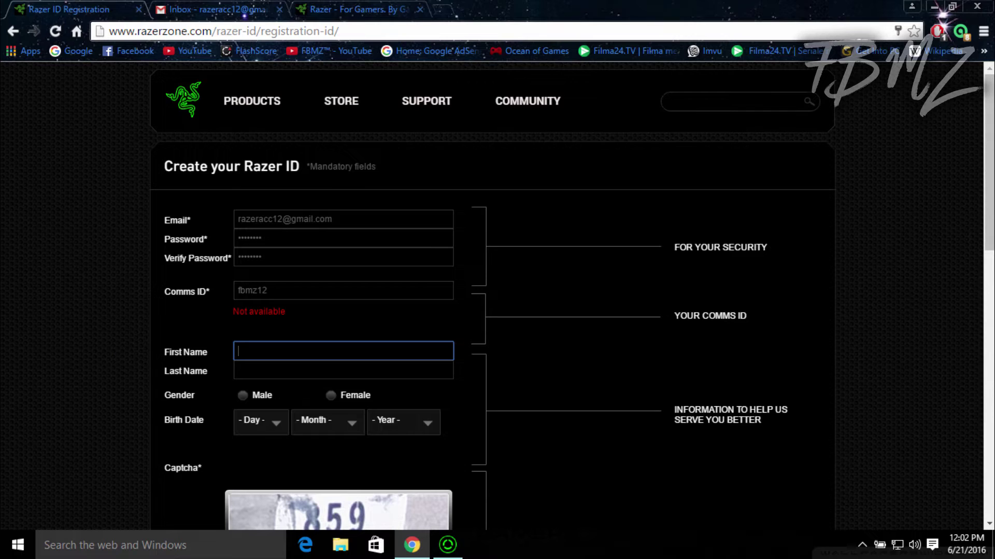
pyautogui.hotkey('shift', 'Tab')
pyautogui.press('BackSpace')
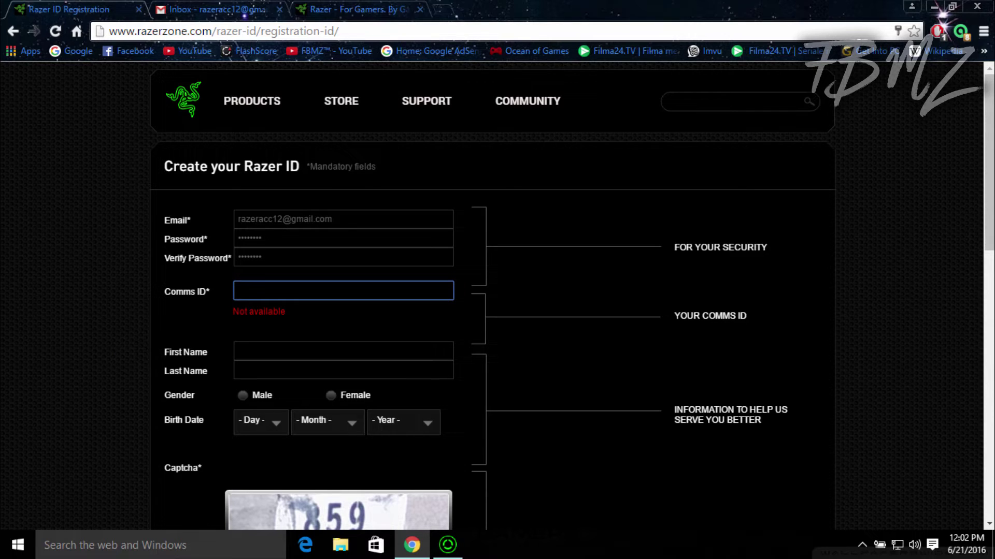
pyautogui.write('fbmz15')
pyautogui.press('Tab')
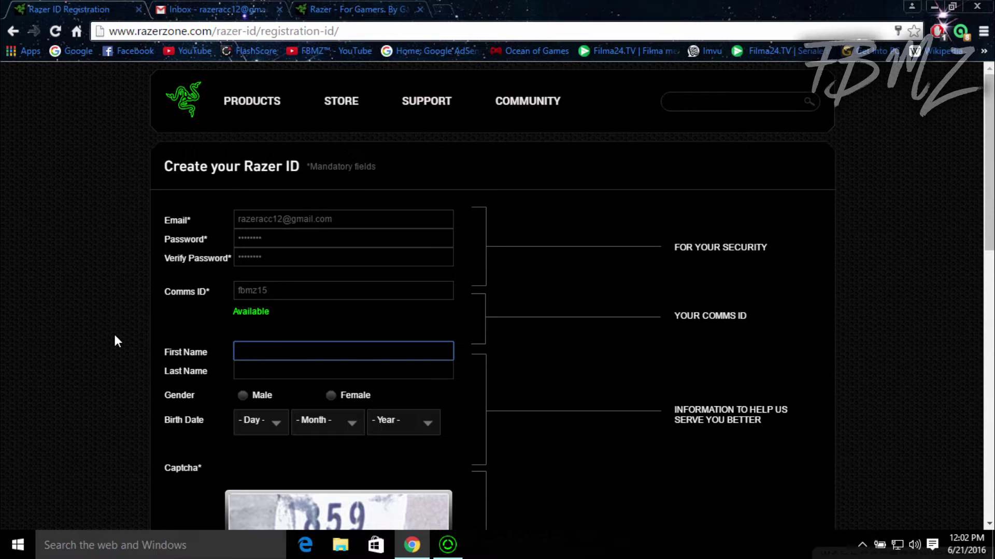
# Enter first name 'Anything' and last name 'Here12'
pyautogui.write('Any')
pyautogui.write('thing')
pyautogui.press('Tab')
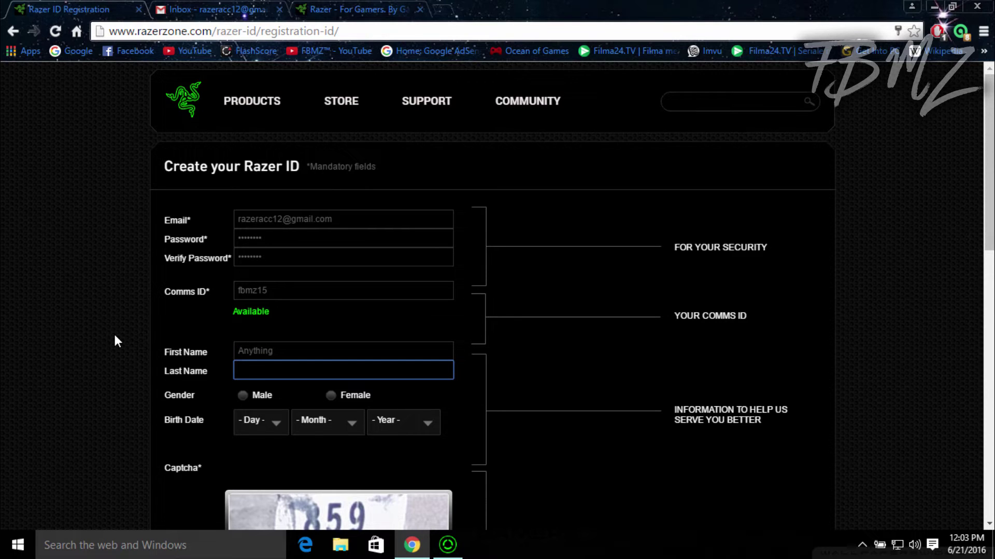
pyautogui.write('Here12')
pyautogui.click(114, 334)
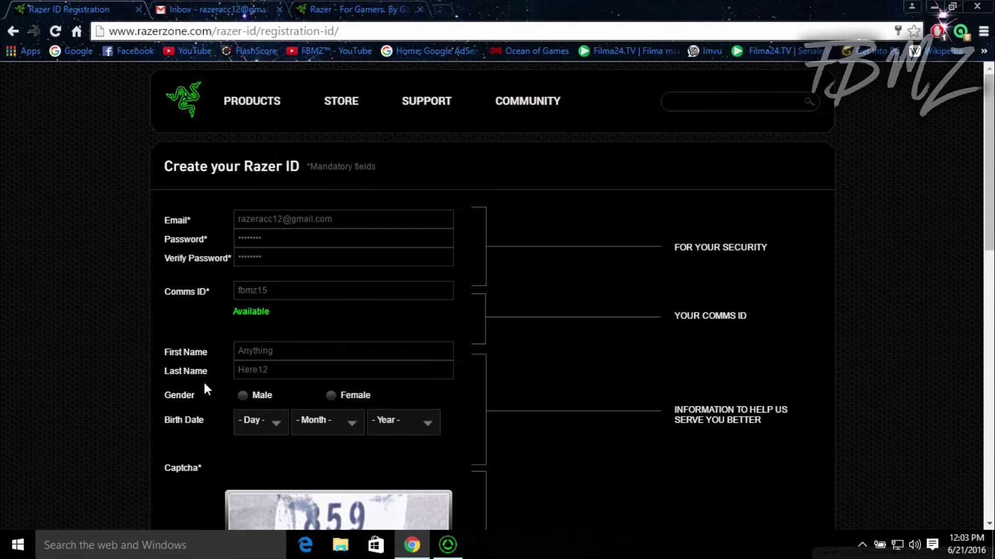
# Set gender to Male and birth date to 4 March 1991
pyautogui.scroll(-1, 158, 396)
pyautogui.click(243, 322)
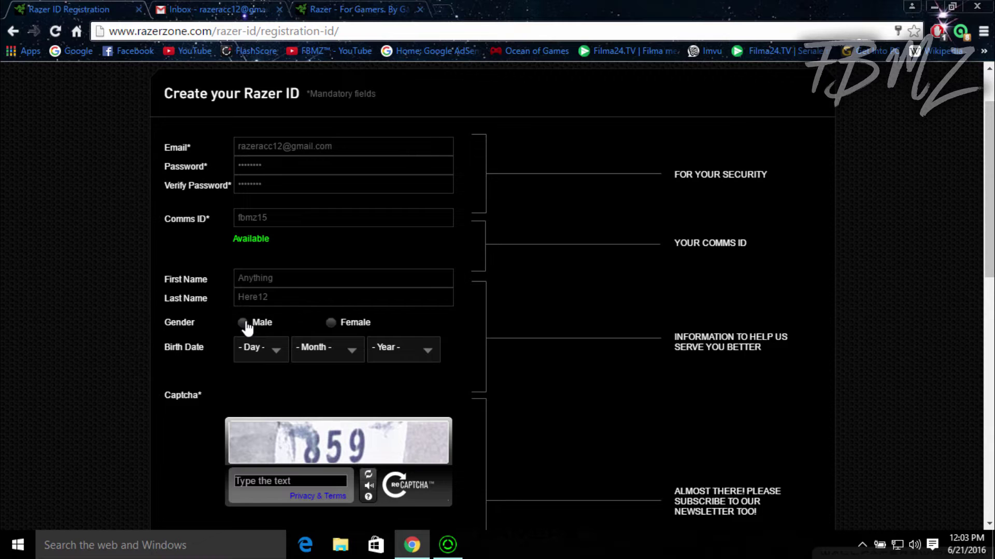
pyautogui.click(259, 350)
pyautogui.click(252, 435)
pyautogui.click(328, 349)
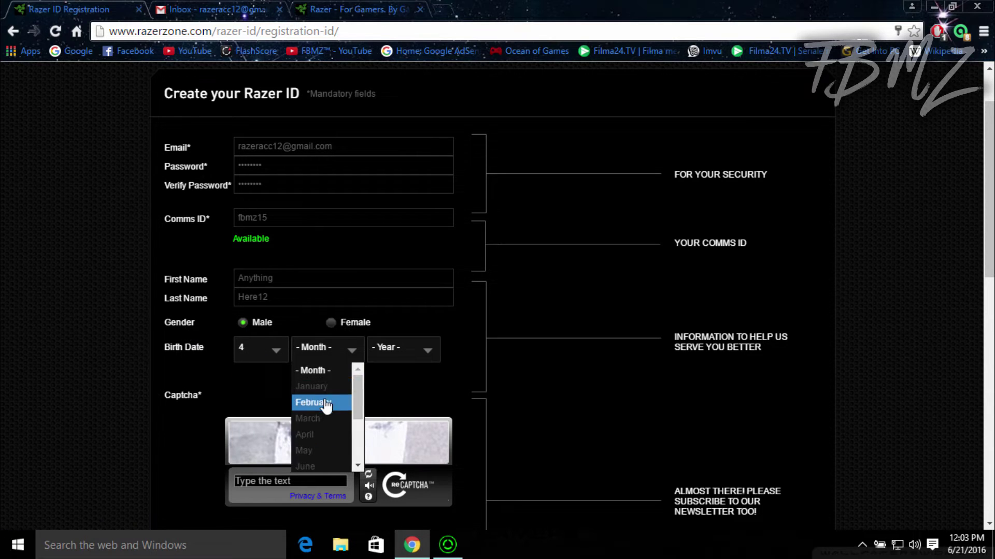
pyautogui.click(328, 419)
pyautogui.click(388, 352)
pyautogui.scroll(-3, 394, 415)
pyautogui.click(399, 421)
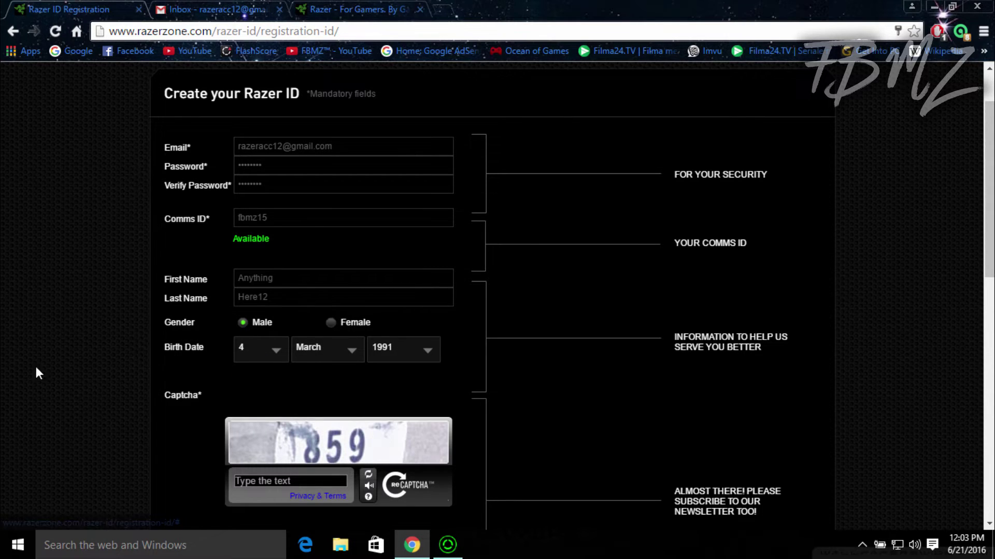
# Answer the captcha with 859, accept the Terms and Privacy Policy, and subscribe to the newsletter
pyautogui.scroll(-1, 137, 388)
pyautogui.click(288, 408)
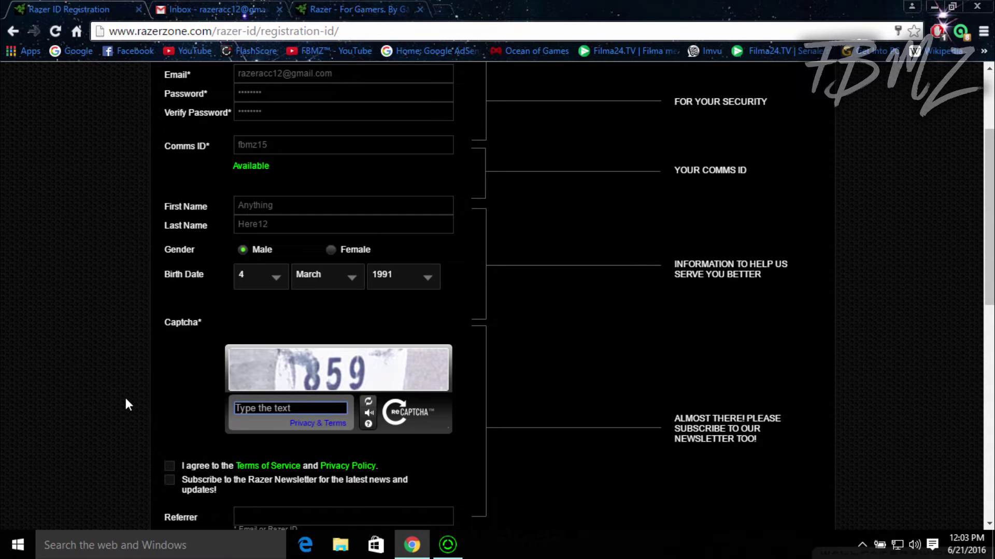
pyautogui.write('859')
pyautogui.click(169, 466)
pyautogui.scroll(-3, 130, 456)
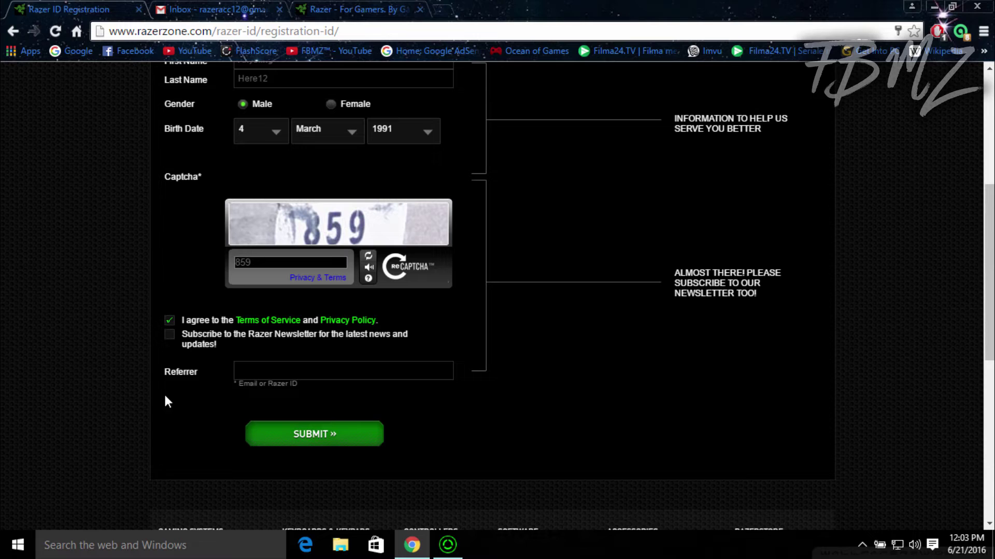
pyautogui.click(169, 335)
# Leave the referrer empty and submit the registration form
pyautogui.click(234, 371)
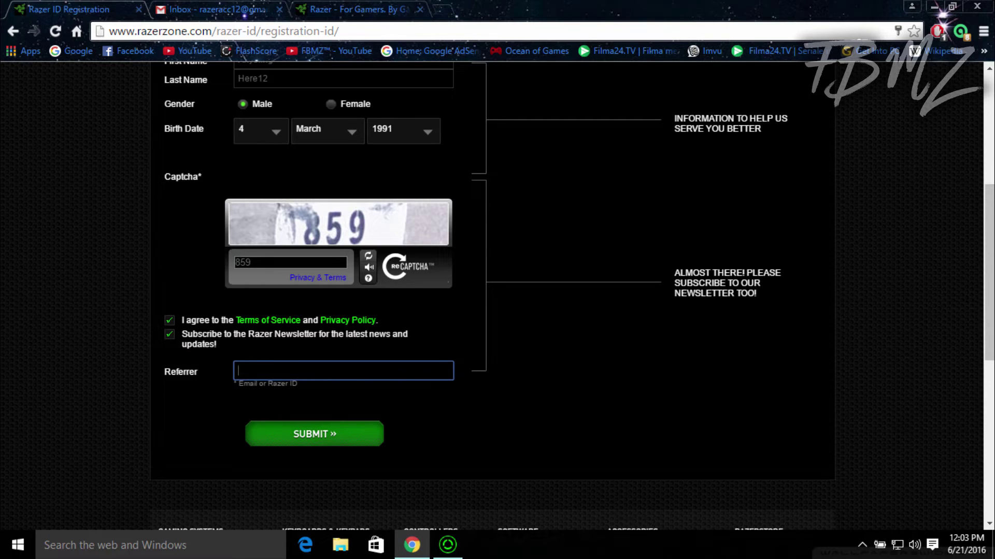
pyautogui.click(195, 396)
pyautogui.scroll(6, 195, 398)
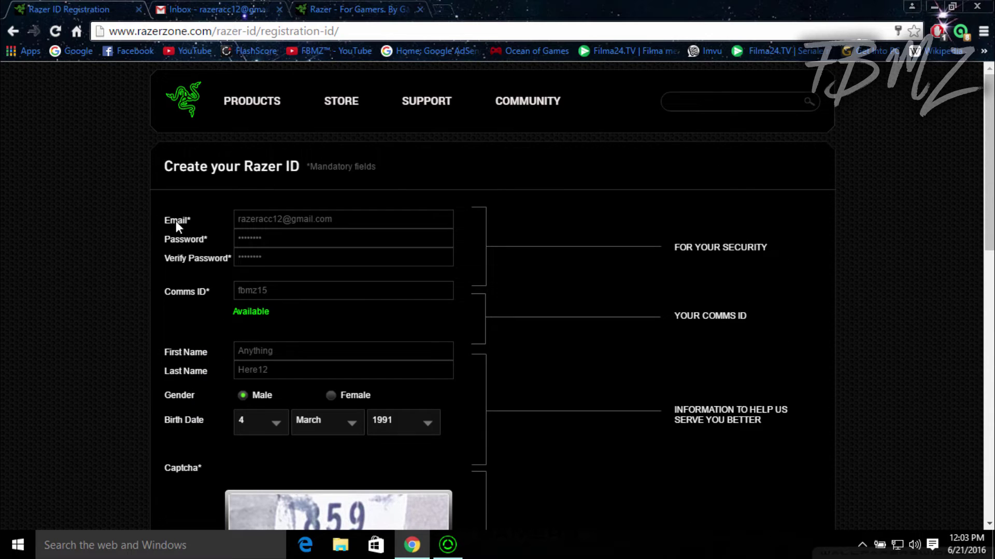
pyautogui.scroll(-2, 93, 321)
pyautogui.scroll(-7, 213, 259)
pyautogui.scroll(6, 211, 282)
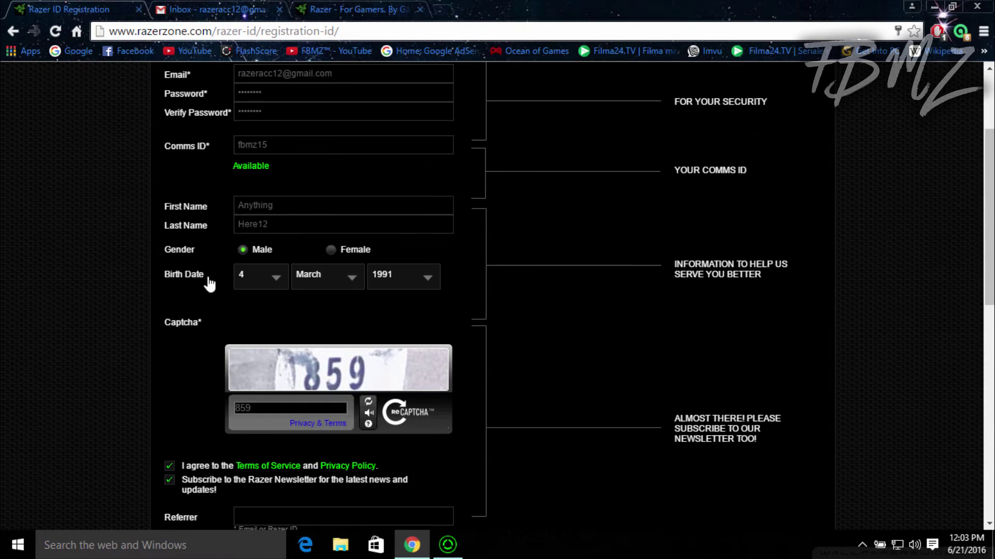
pyautogui.scroll(-3, 184, 365)
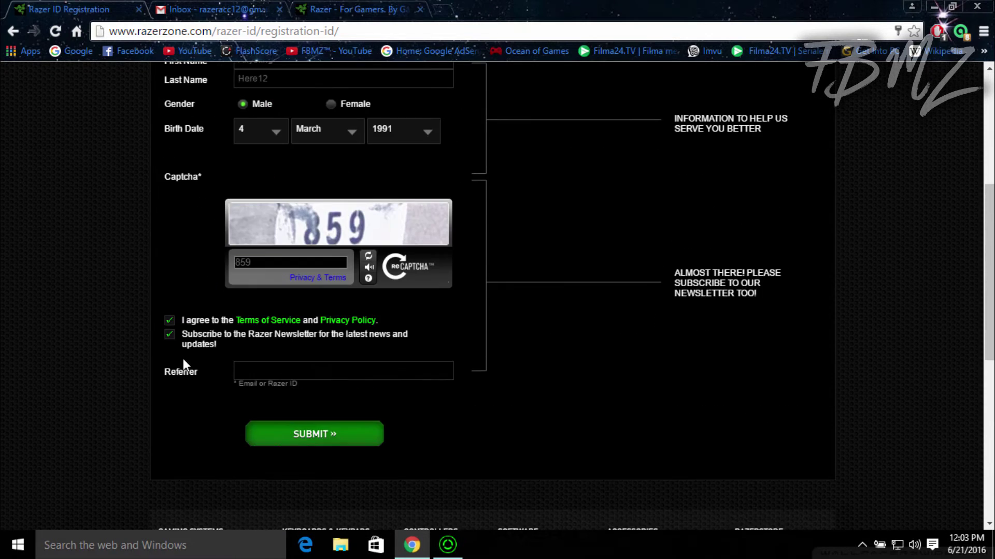
pyautogui.click(319, 435)
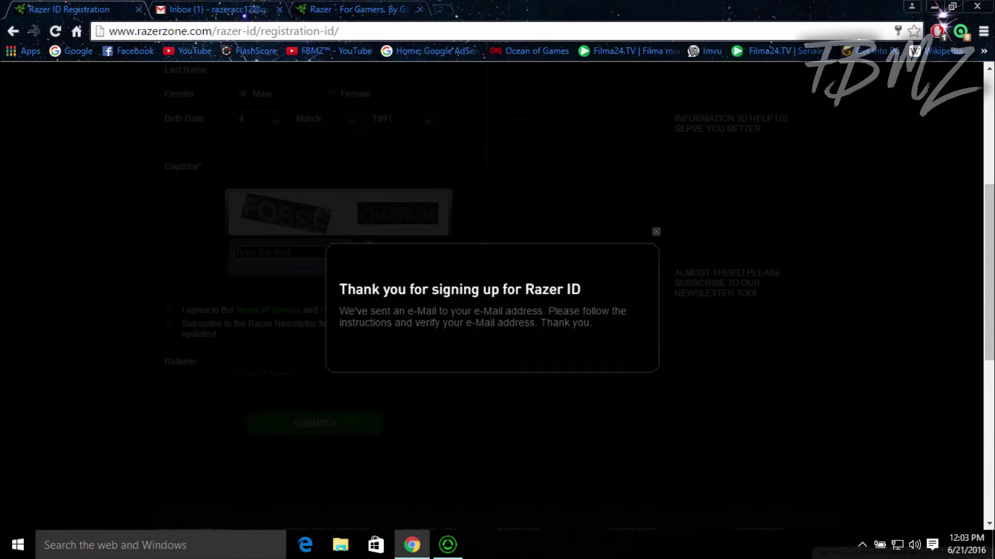
# Follow the link in the Razer ID verification email, then dismiss the sign-up thank-you message
pyautogui.click(193, 11)
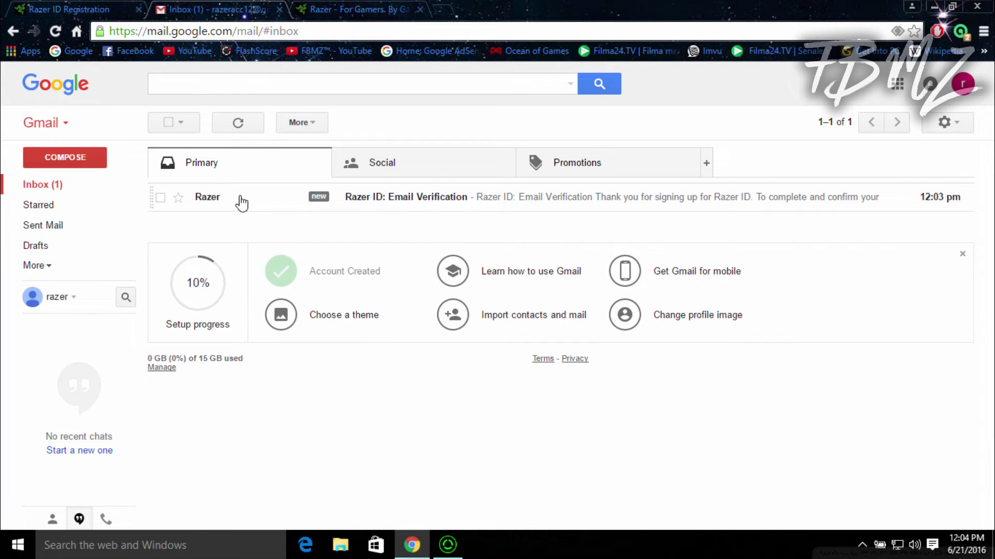
pyautogui.click(205, 199)
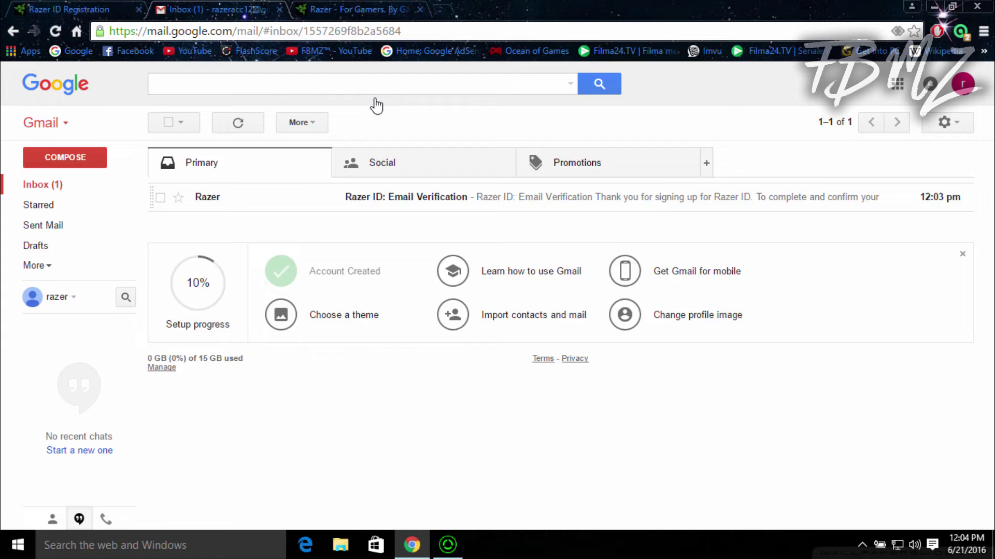
pyautogui.scroll(-3, 593, 340)
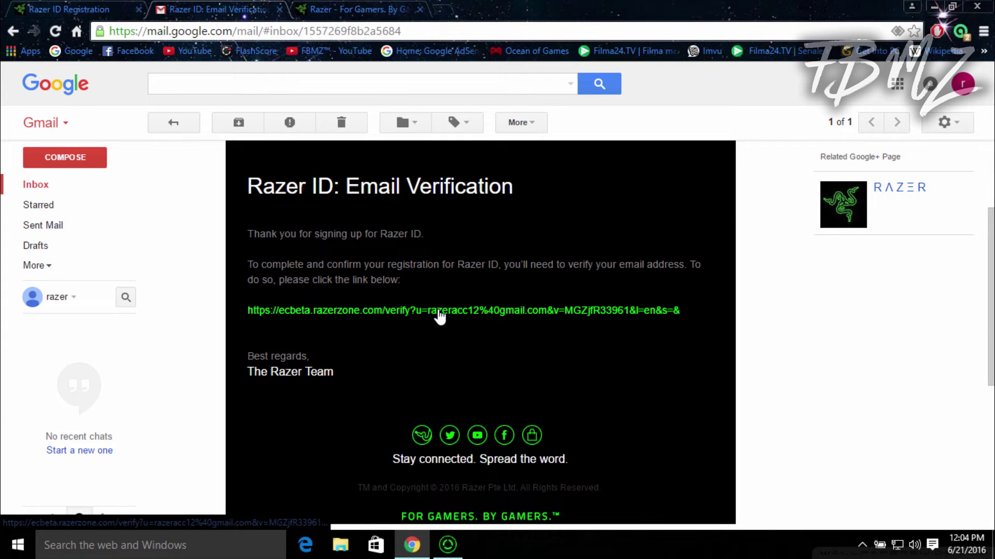
pyautogui.click(440, 311)
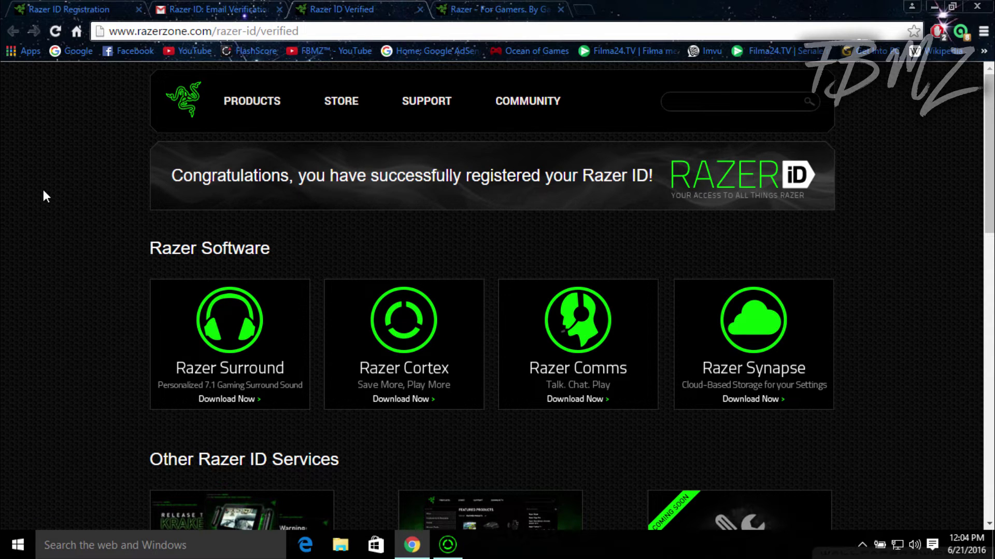
pyautogui.click(47, 17)
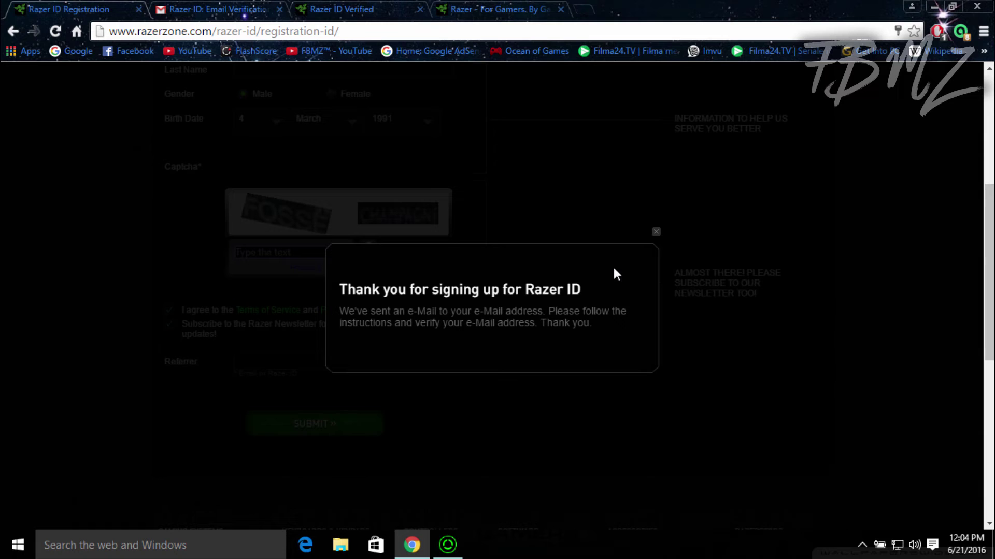
pyautogui.click(655, 234)
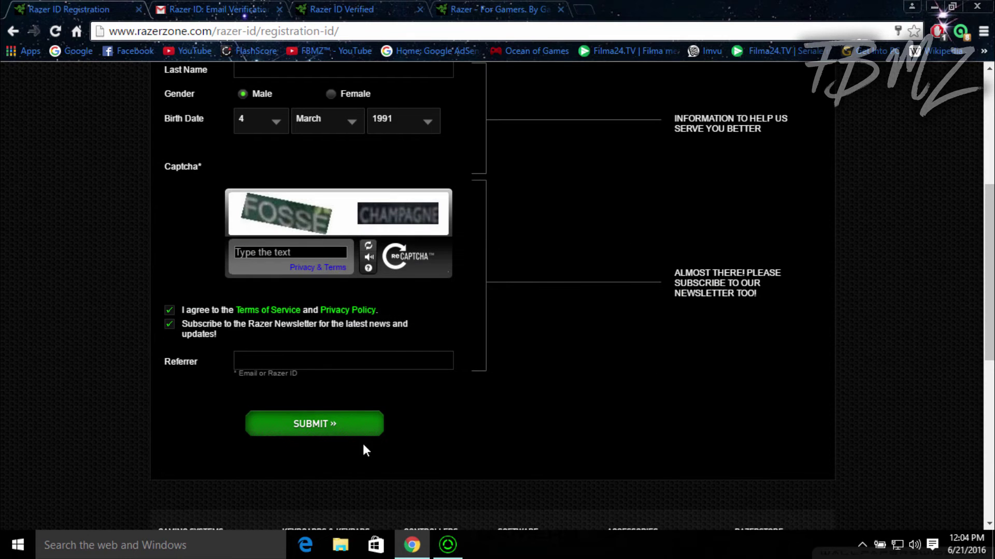
pyautogui.click(448, 544)
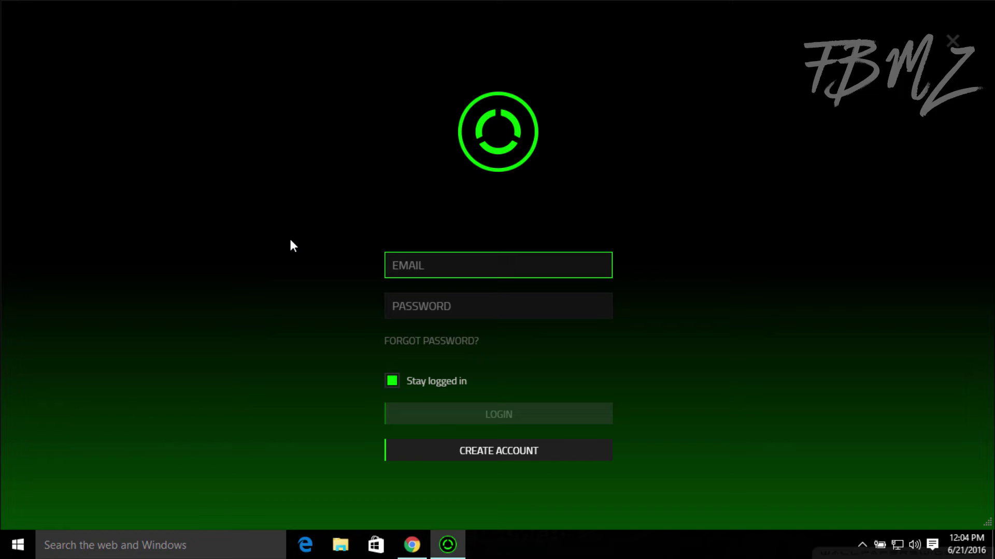
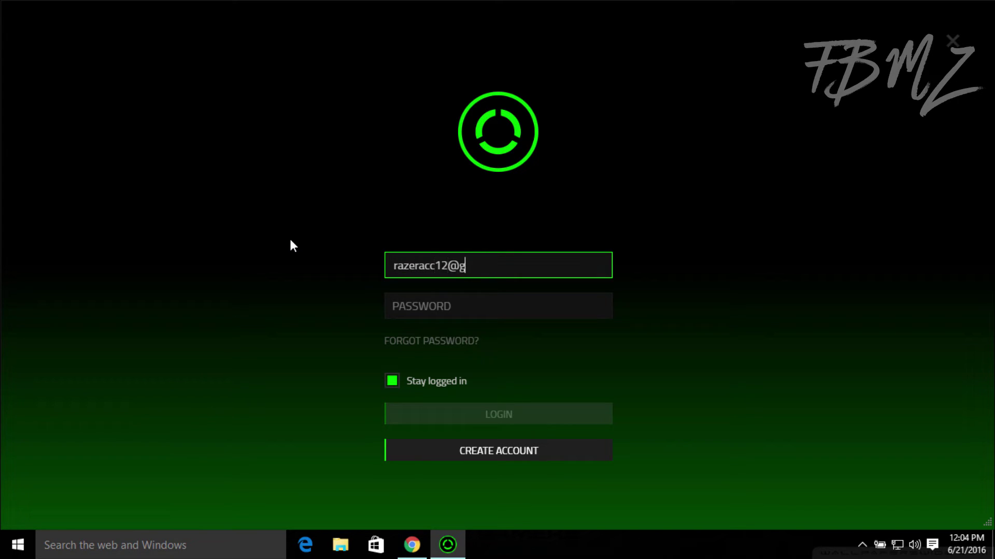
pyautogui.press('Tab')
pyautogui.write('•')
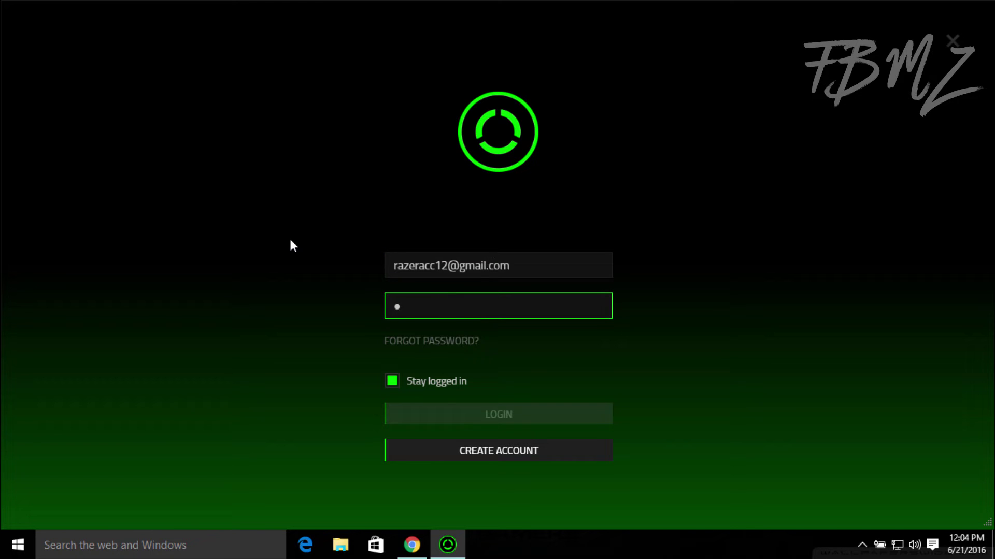
pyautogui.write('•••••••')
pyautogui.click(392, 381)
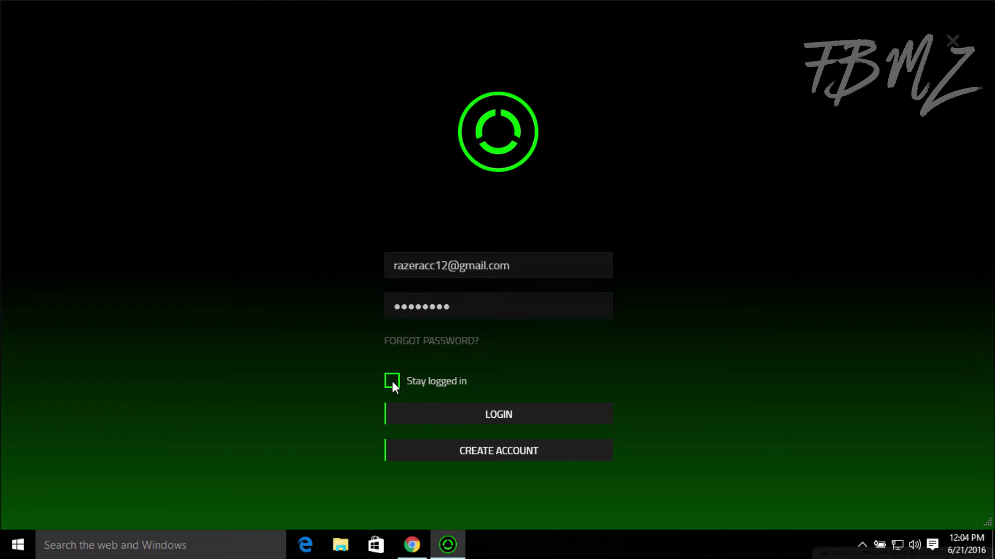
pyautogui.click(495, 415)
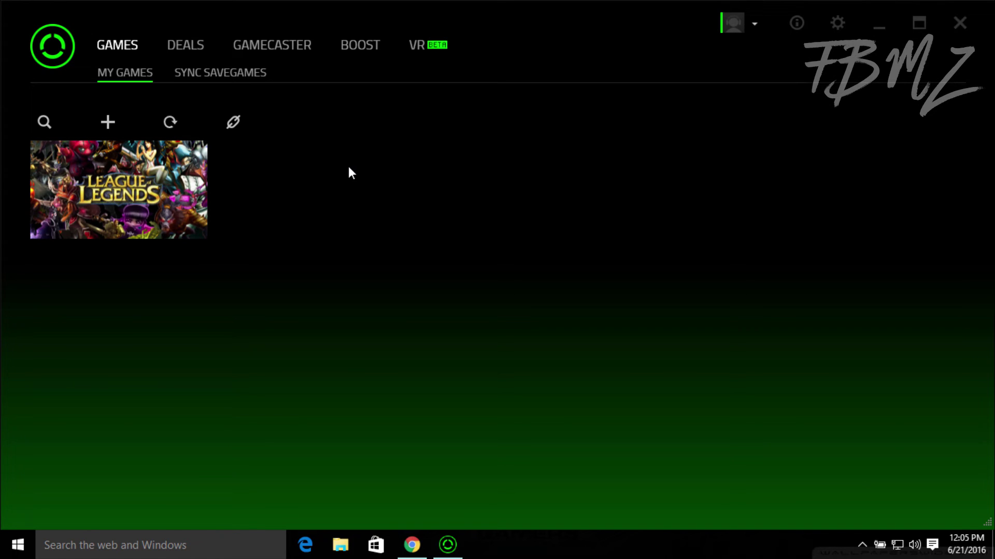
# Add the Desktop's Clash of Clans shortcut to My Games via Browse
pyautogui.click(105, 122)
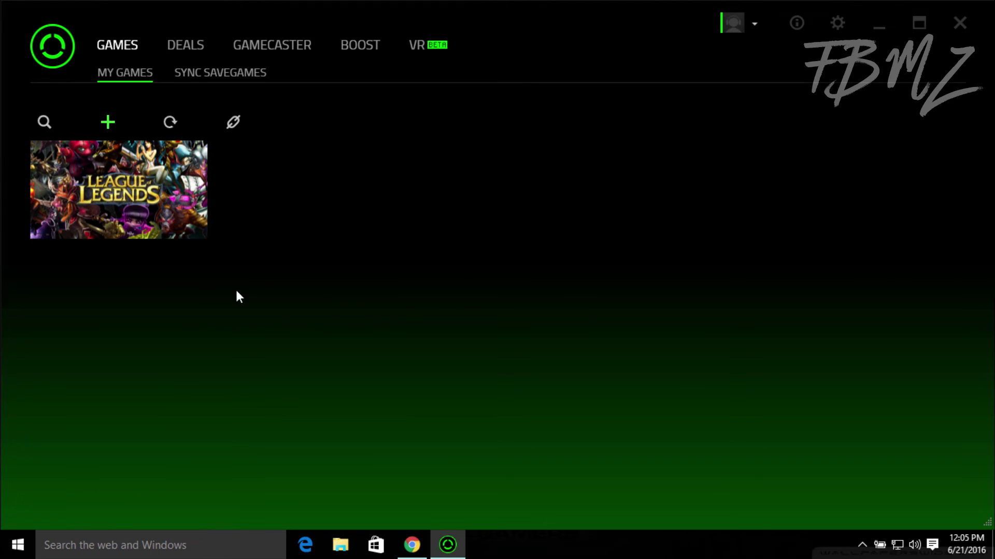
pyautogui.click(635, 177)
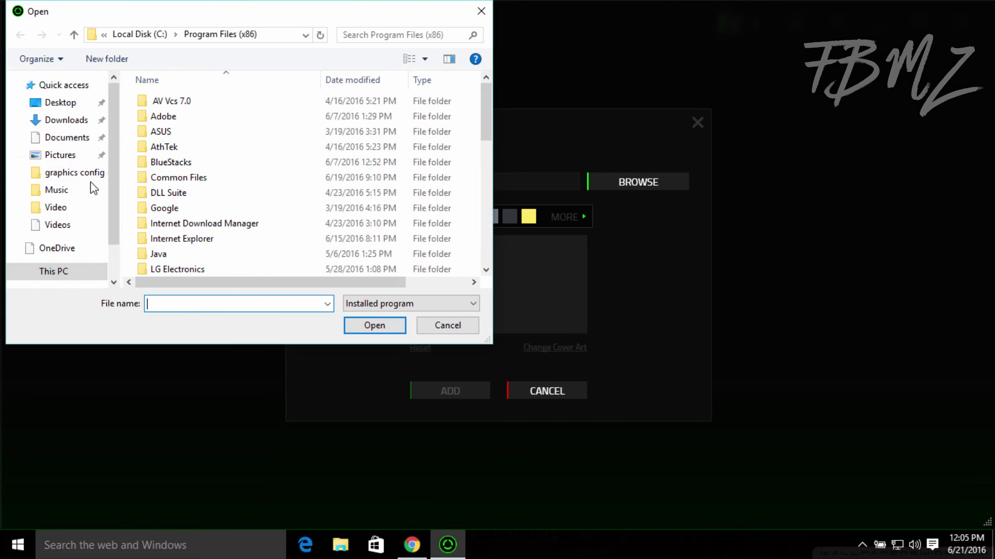
pyautogui.click(59, 146)
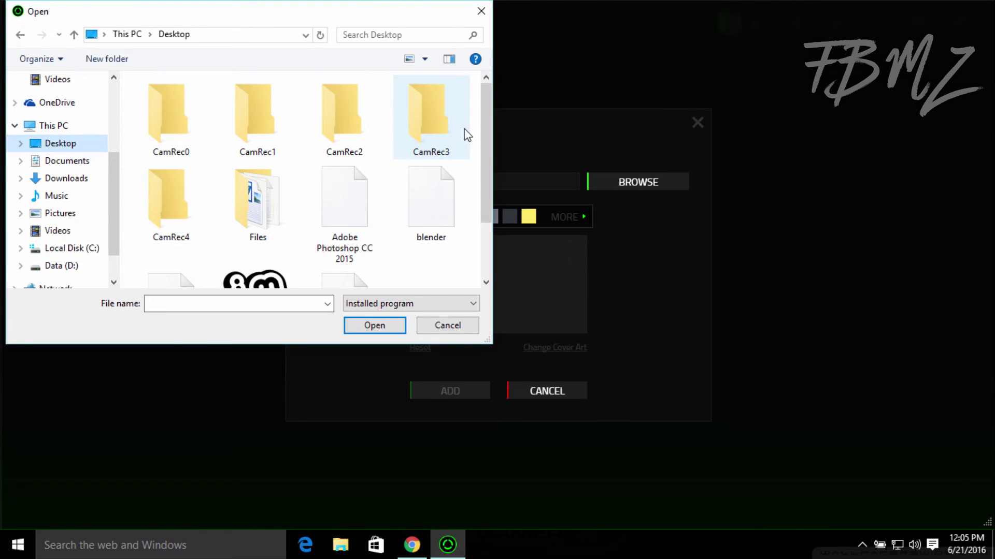
pyautogui.scroll(-2, 484, 136)
pyautogui.click(156, 230)
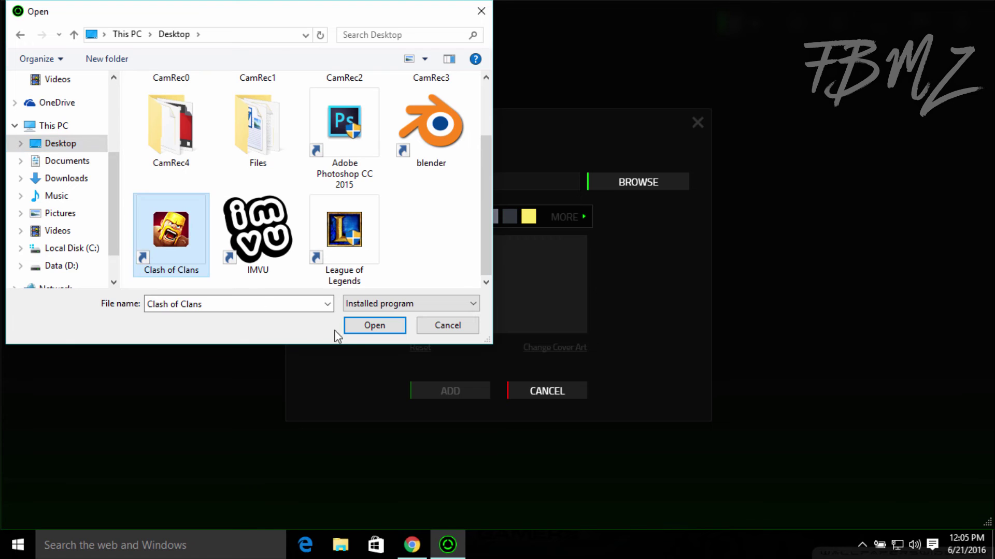
pyautogui.click(365, 328)
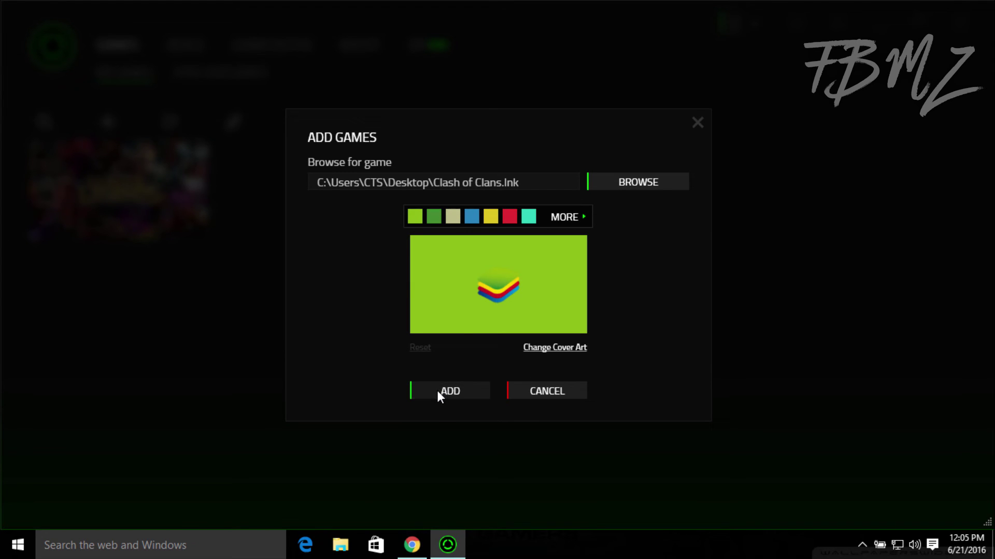
pyautogui.click(439, 392)
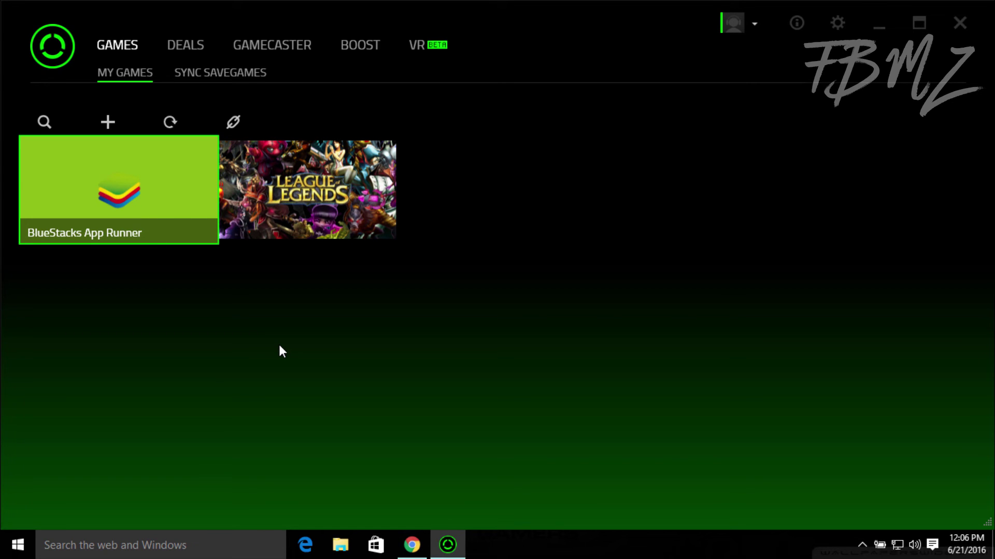
pyautogui.click(411, 545)
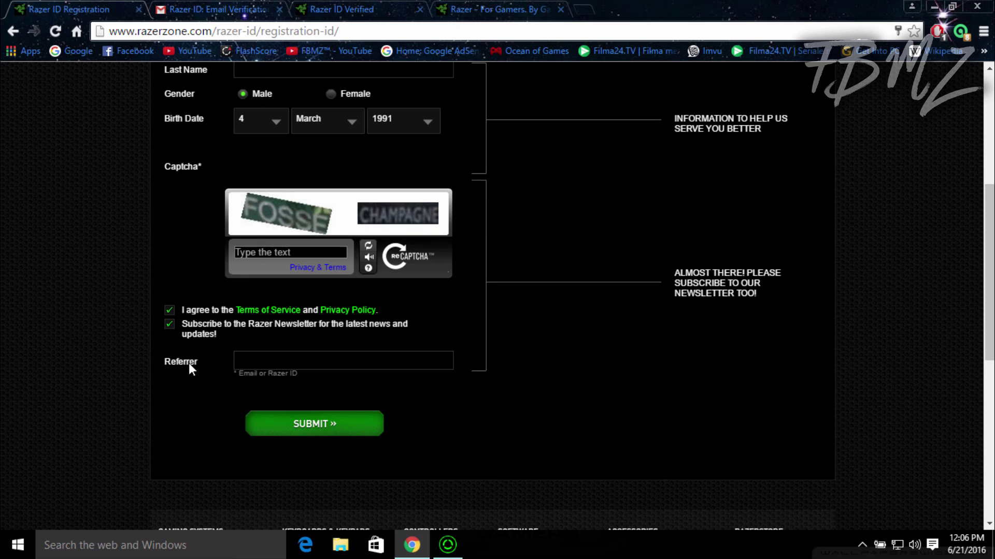
pyautogui.click(140, 361)
pyautogui.click(311, 430)
pyautogui.click(185, 7)
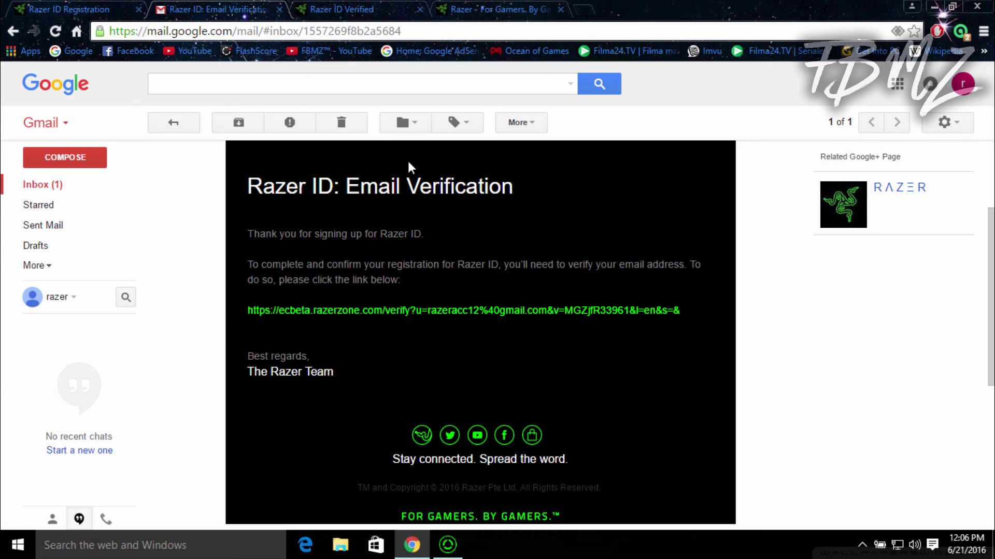
pyautogui.click(448, 545)
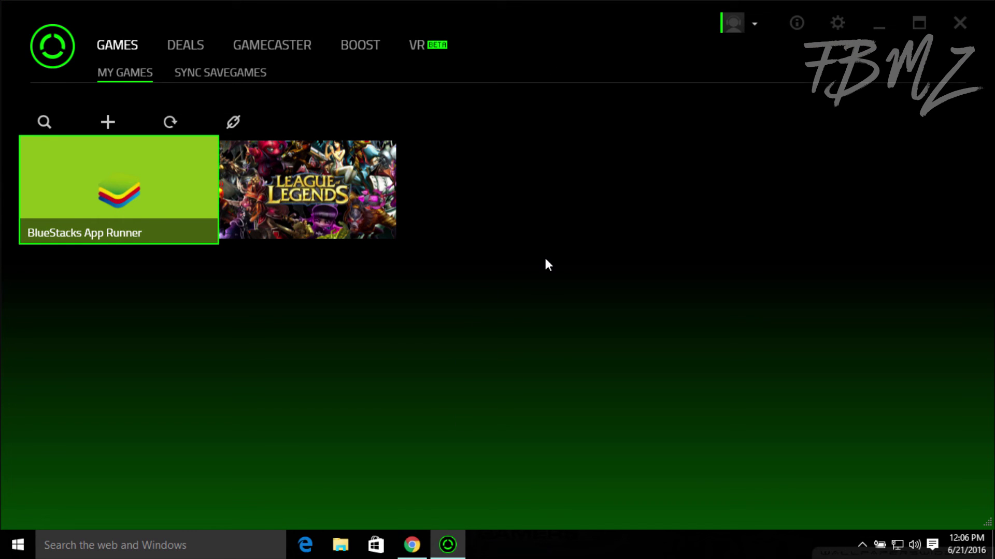